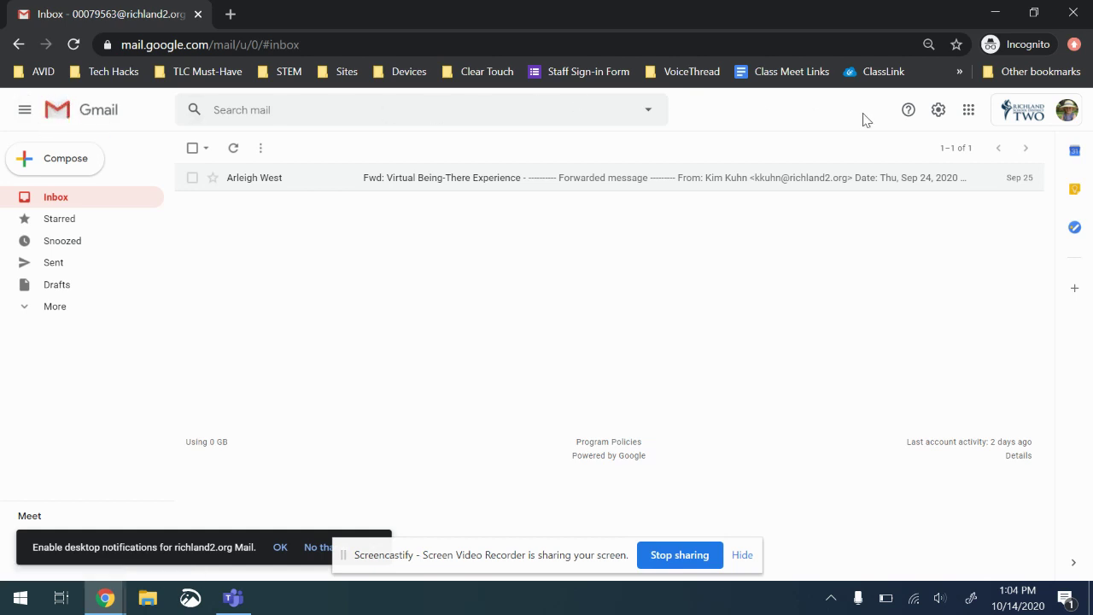
# Start a new email addressed to the teacher, chosen from suggestions by surname
pyautogui.click(966, 111)
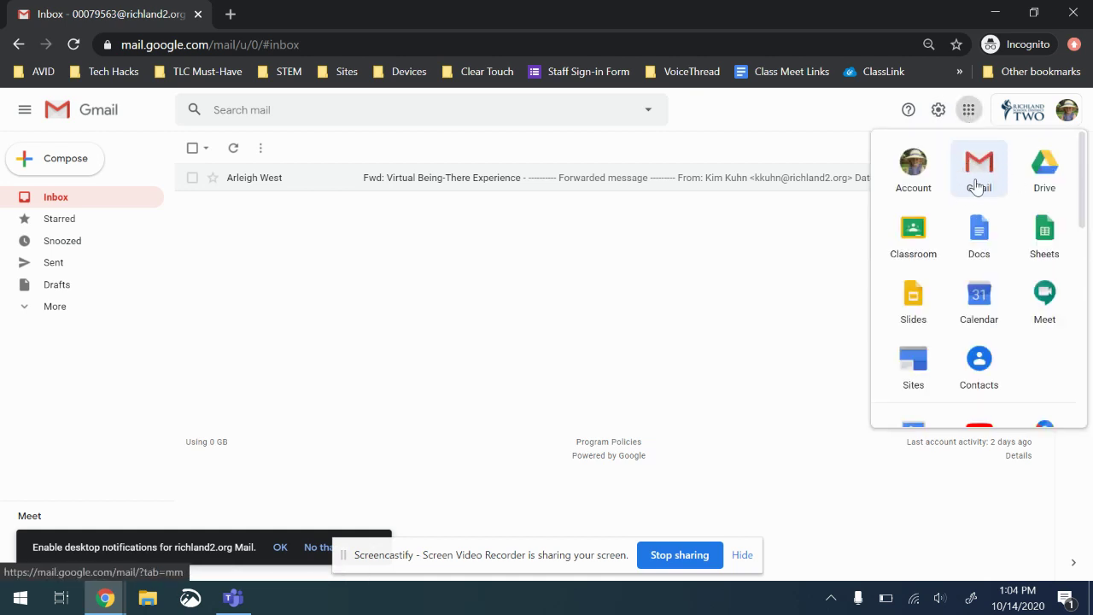
pyautogui.click(484, 286)
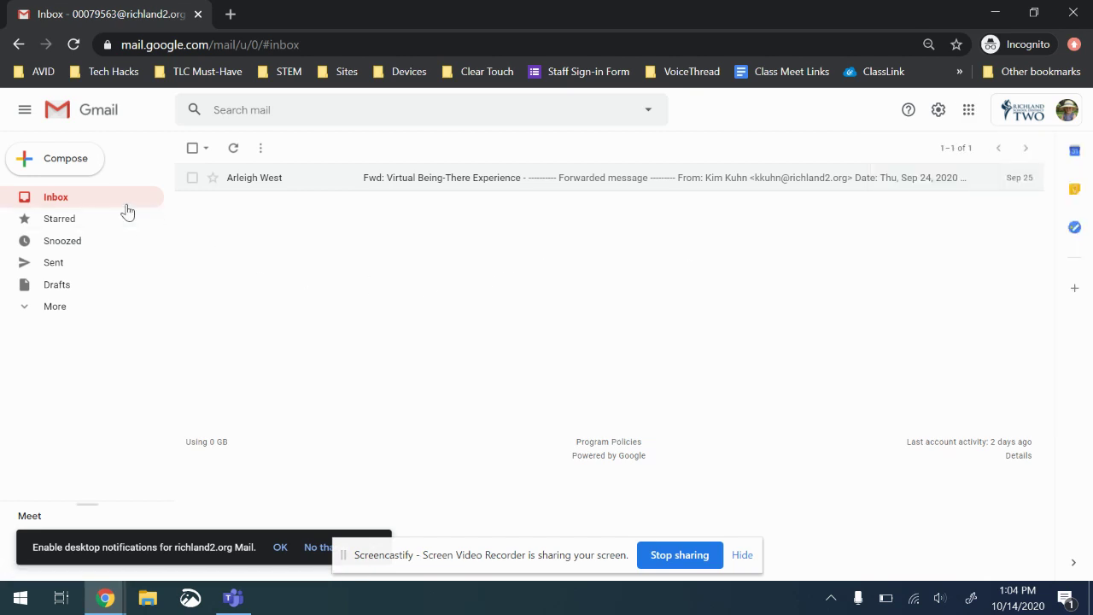
pyautogui.click(82, 172)
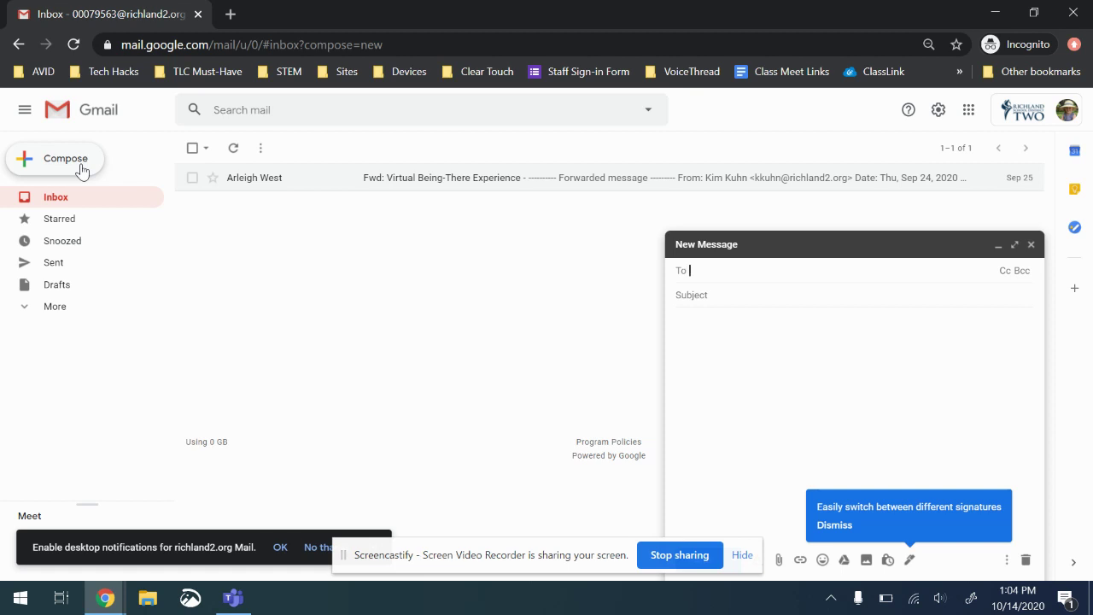
pyautogui.write('west')
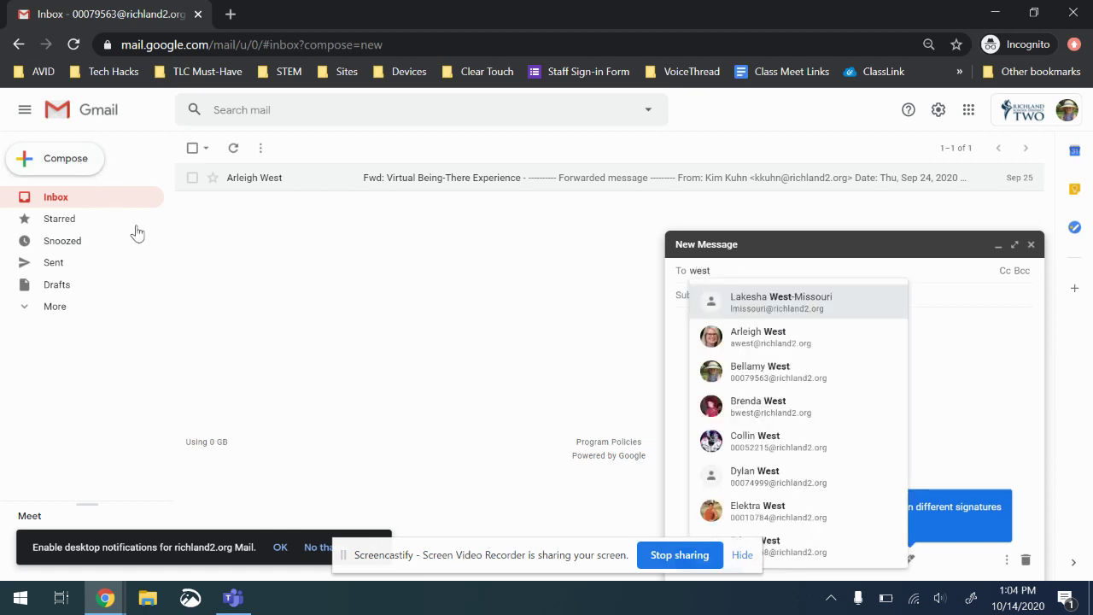
pyautogui.click(747, 340)
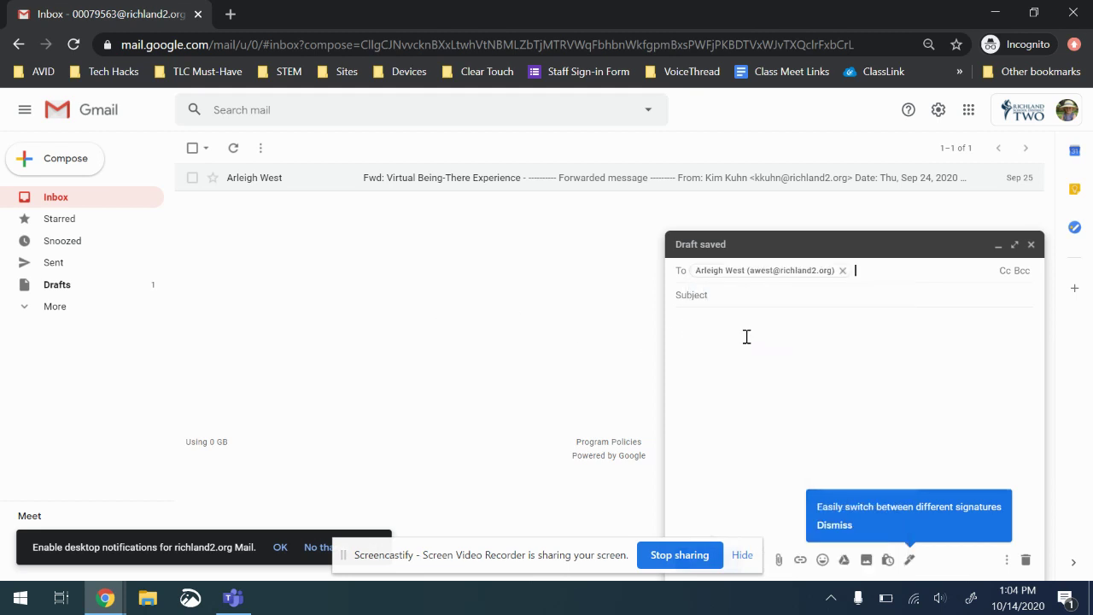
pyautogui.click(691, 296)
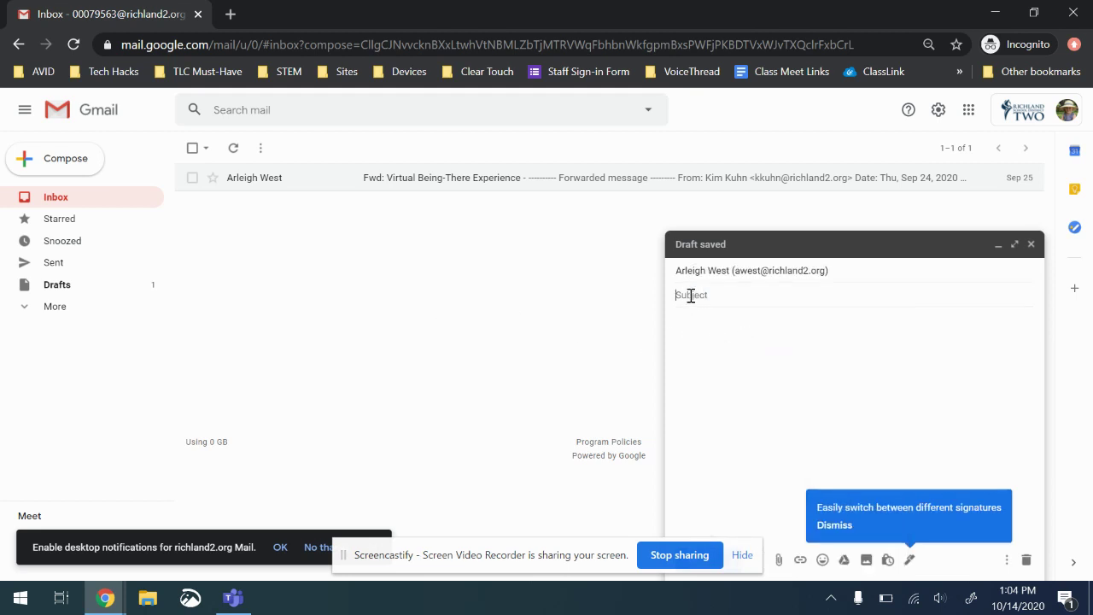
# Enter 'Today's homework' as the subject line
pyautogui.click(736, 295)
pyautogui.write("Today's homework")
pyautogui.click(702, 321)
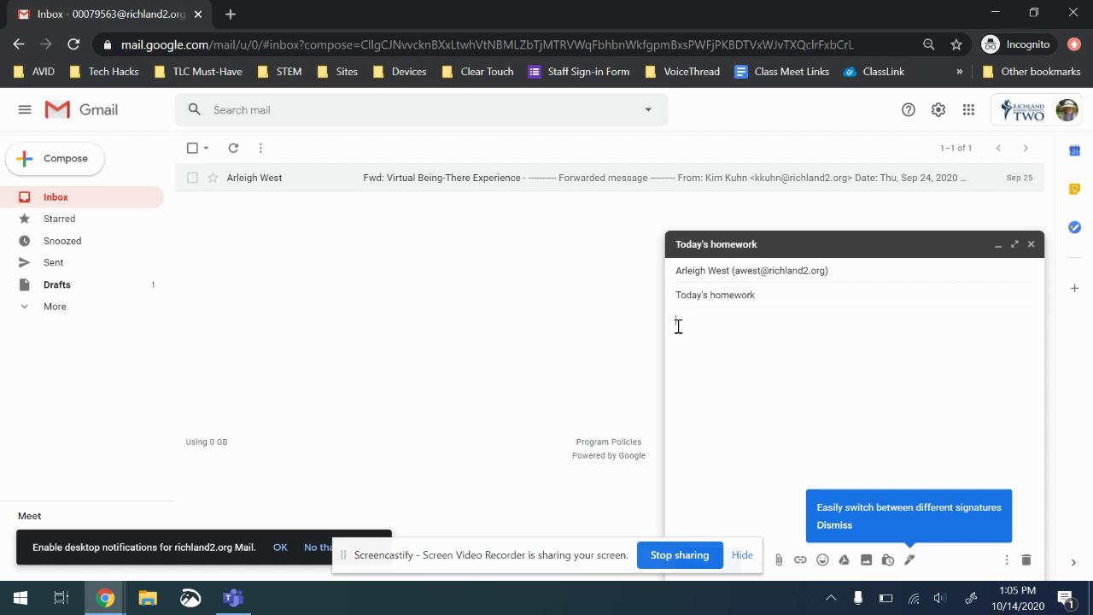
pyautogui.click(552, 555)
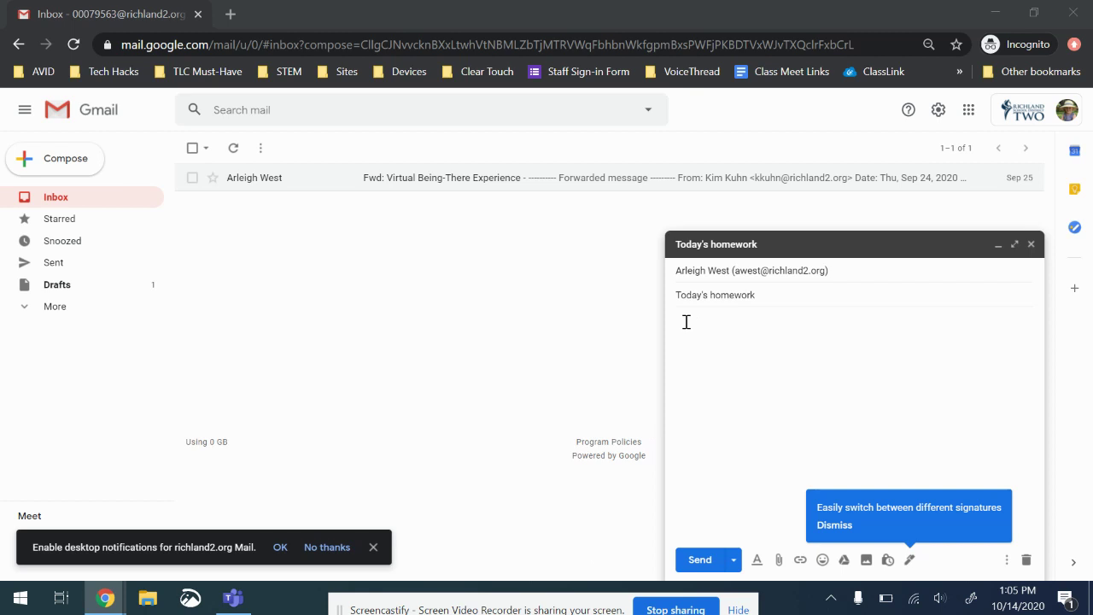
# Greet the teacher by name in the body and turn off Smart Compose
pyautogui.click(737, 248)
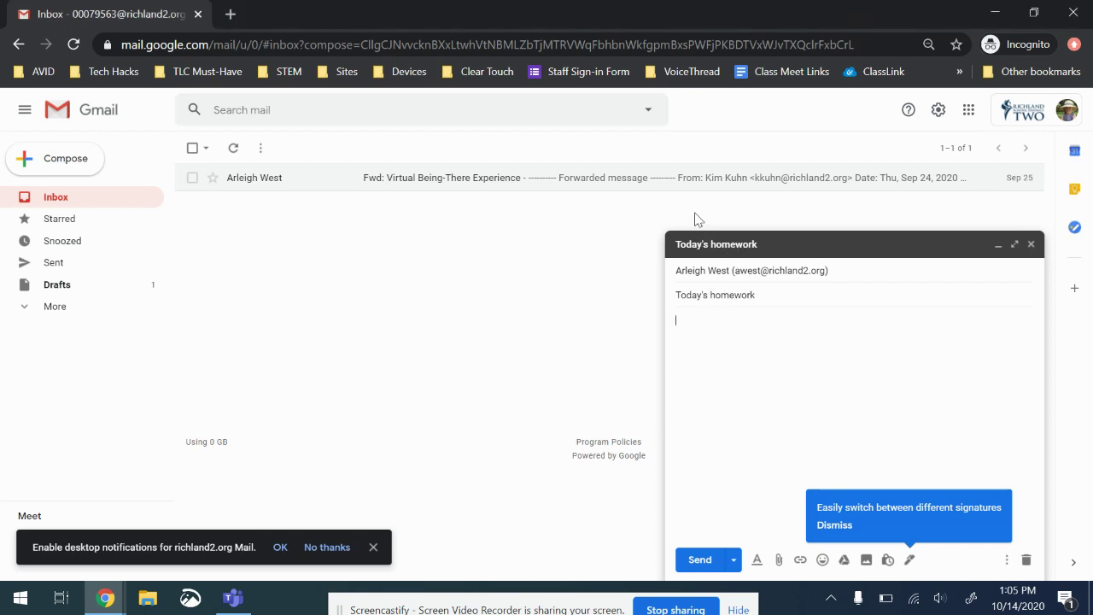
pyautogui.write('Dear Mrs. West')
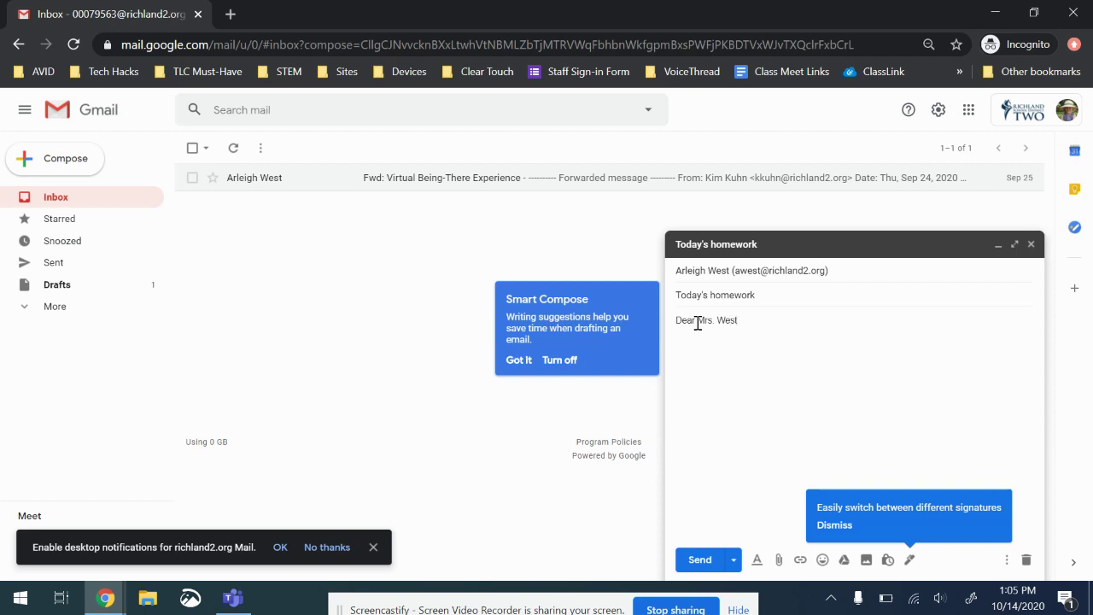
pyautogui.click(565, 360)
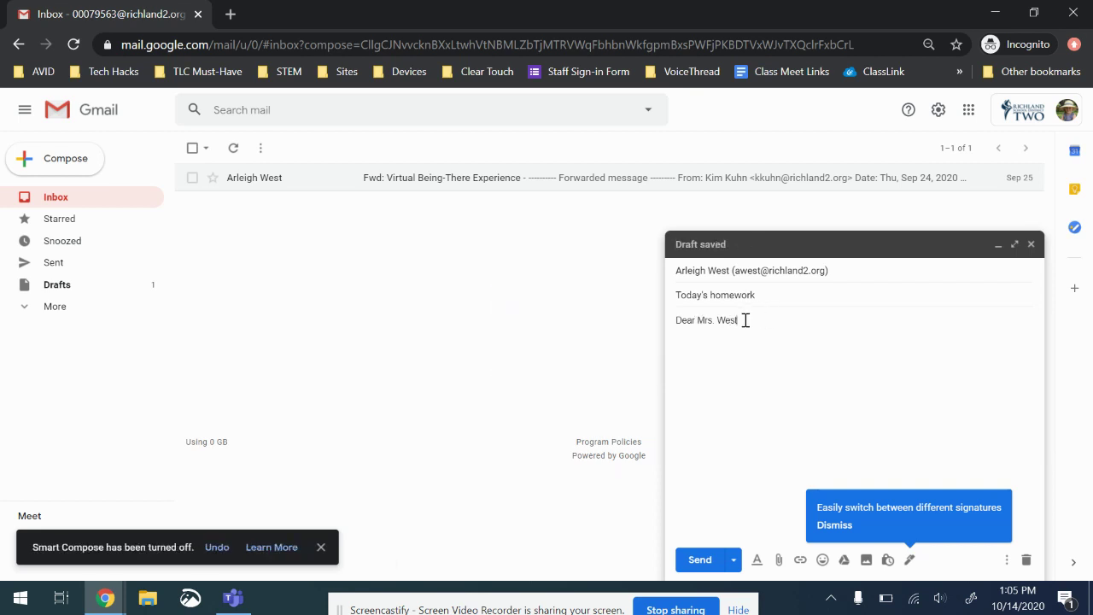
# Ask for help adding numbers for today's homework and sign off 'Thank you' with the student's name
pyautogui.write('I am not sure ')
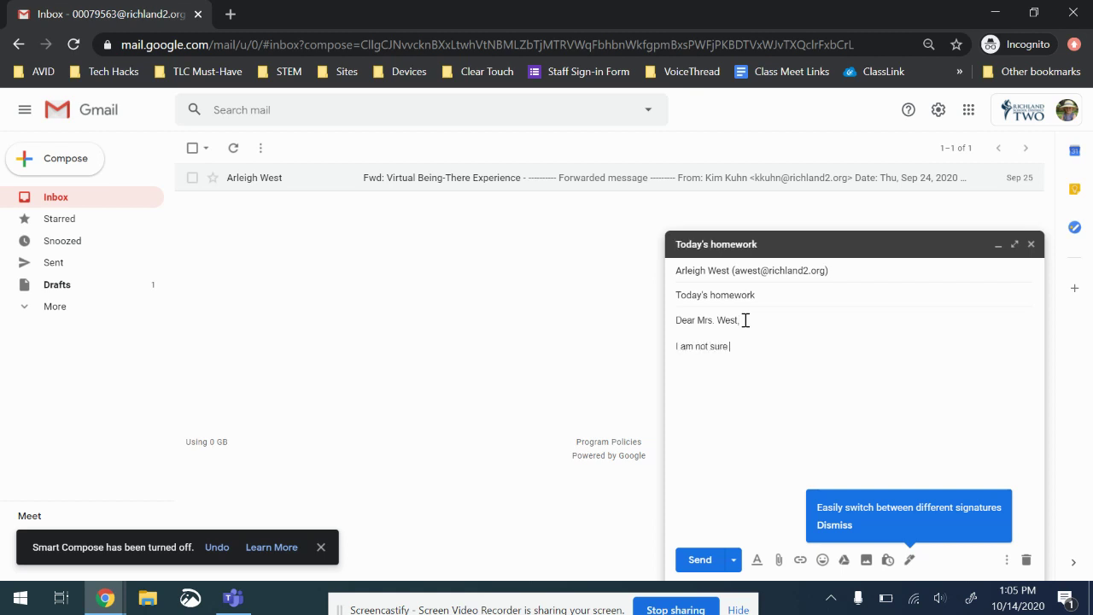
pyautogui.write('how to add my numbers for today')
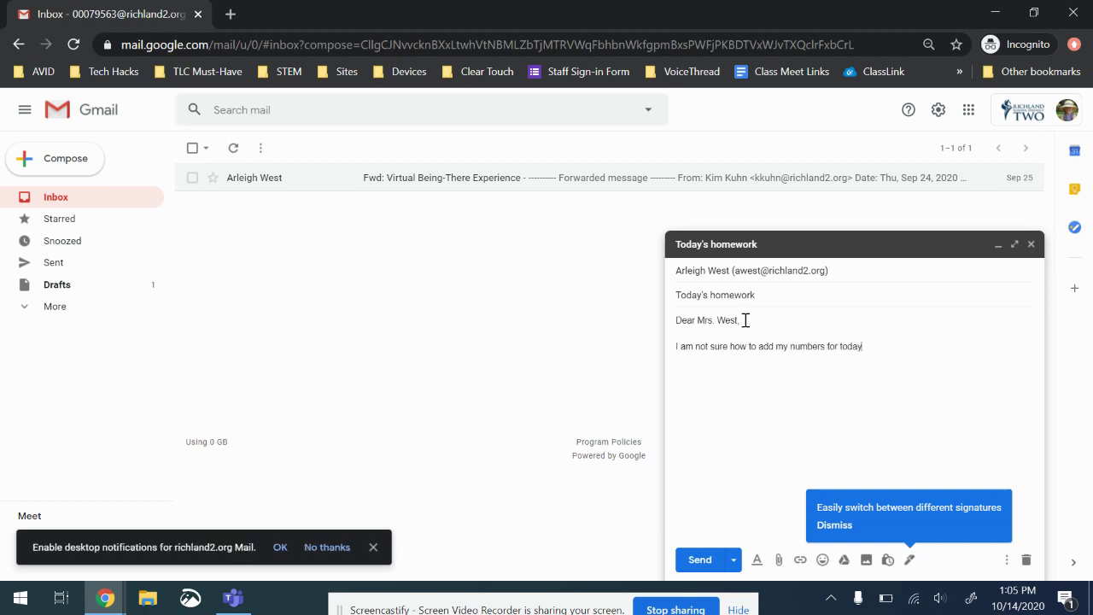
pyautogui.write("'s homework  Will you help me, pl")
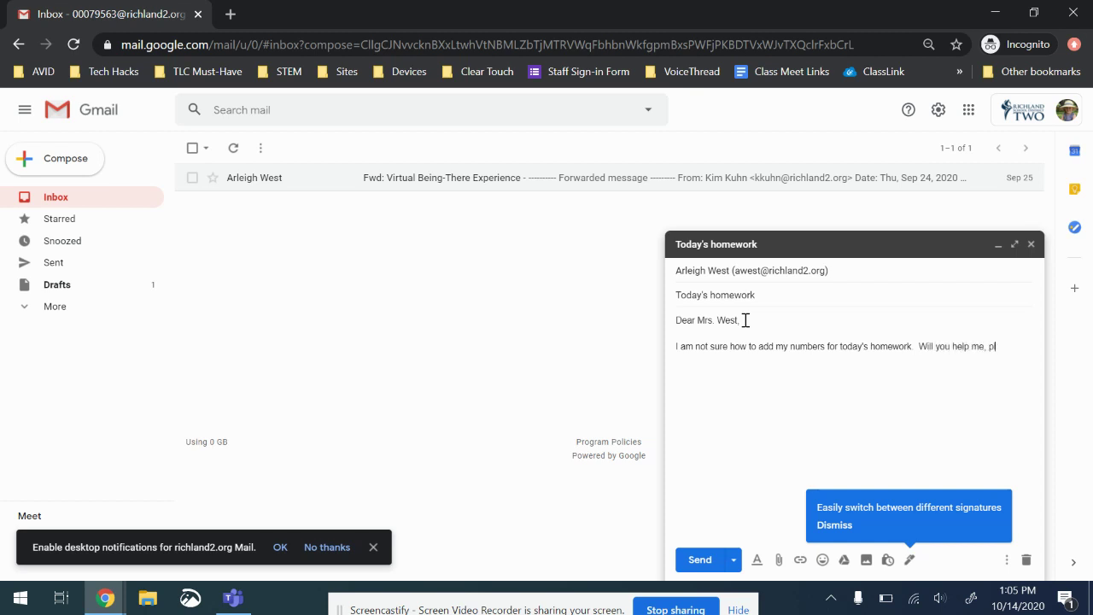
pyautogui.write('ease?')
pyautogui.press('Return')
pyautogui.write('Thank')
pyautogui.write(' you, ')
pyautogui.write('Arleigh')
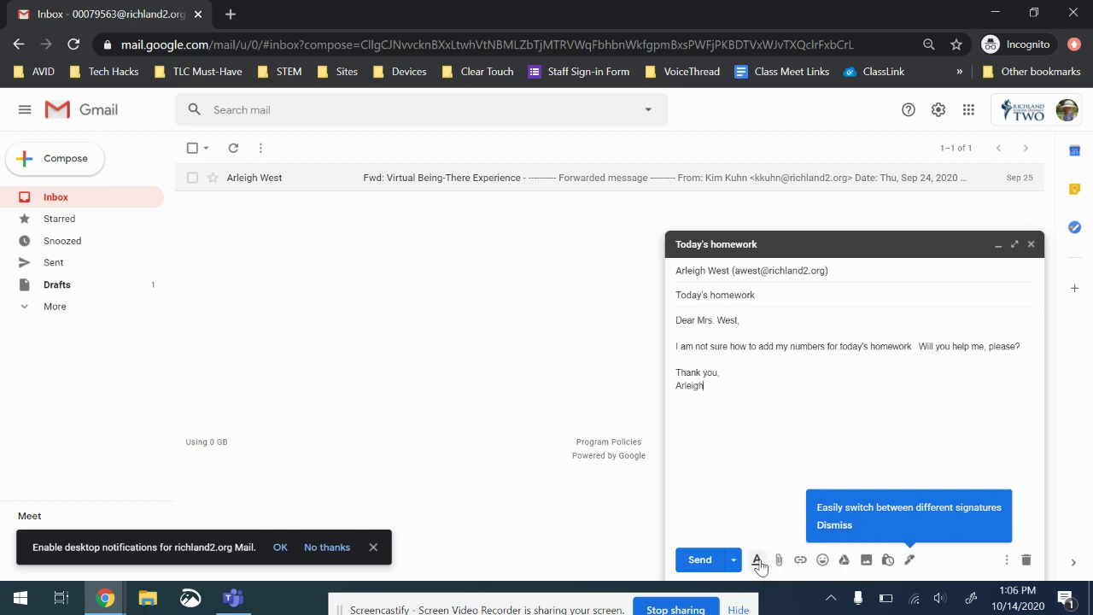
# Send the finished homework email to the teacher
pyautogui.click(700, 561)
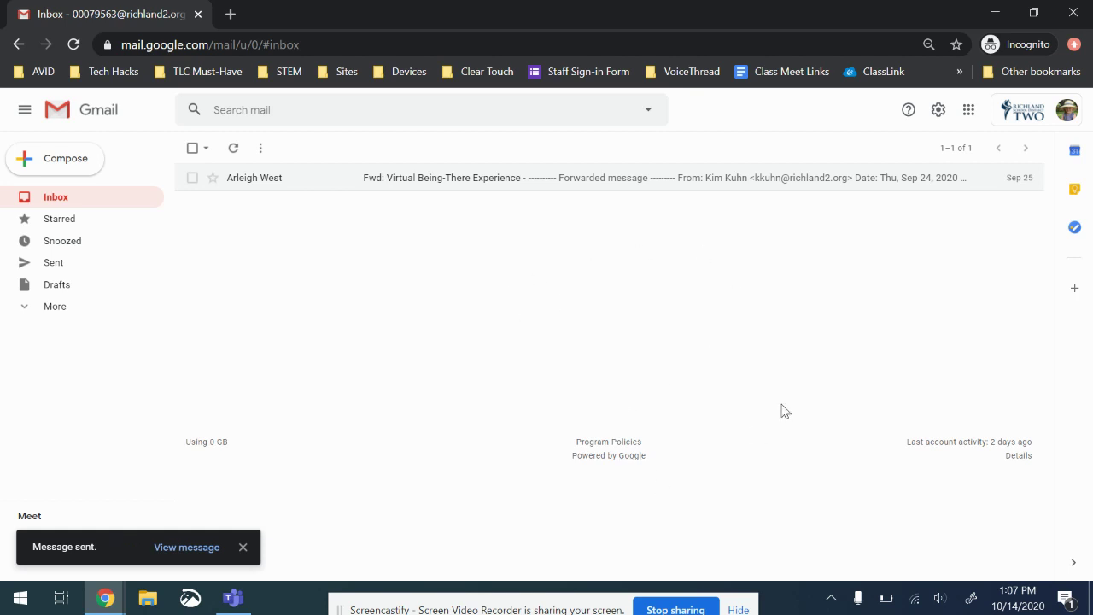
pyautogui.click(971, 112)
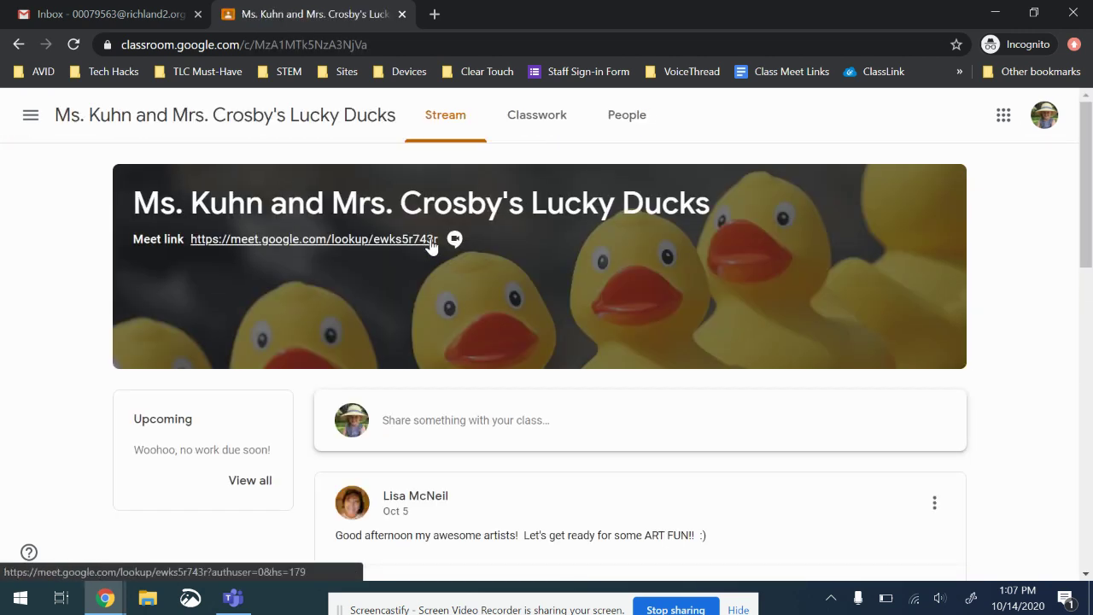
# Start an email to the teacher from the class's People page
pyautogui.click(632, 118)
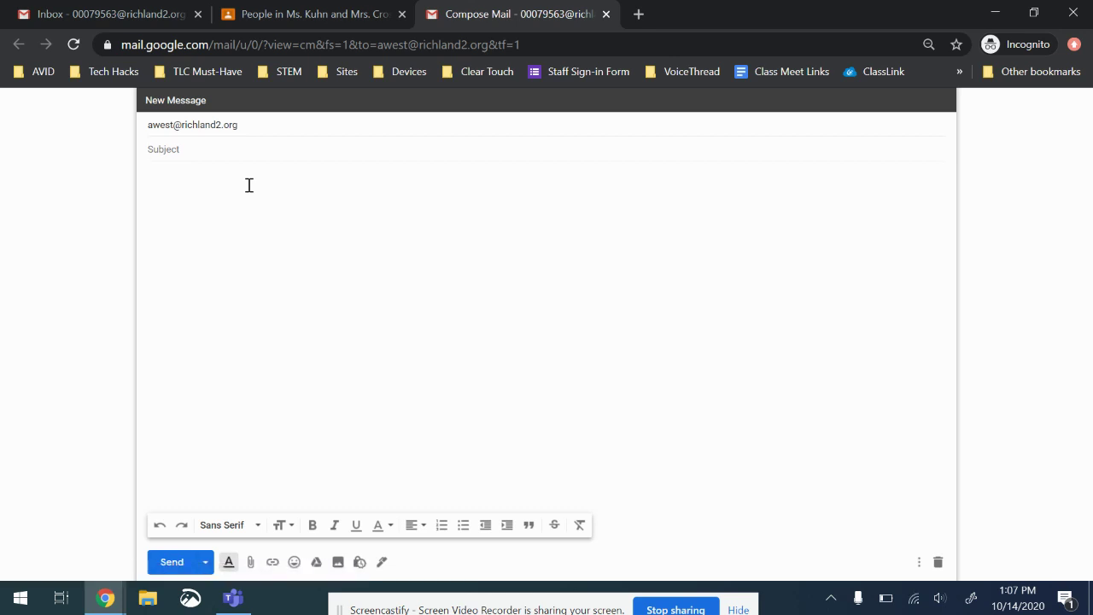
# Send 'Today's Homework' with a greeting, a request for help adding, and a signed thank-you
pyautogui.write("Today's Homework")
pyautogui.press('Tab')
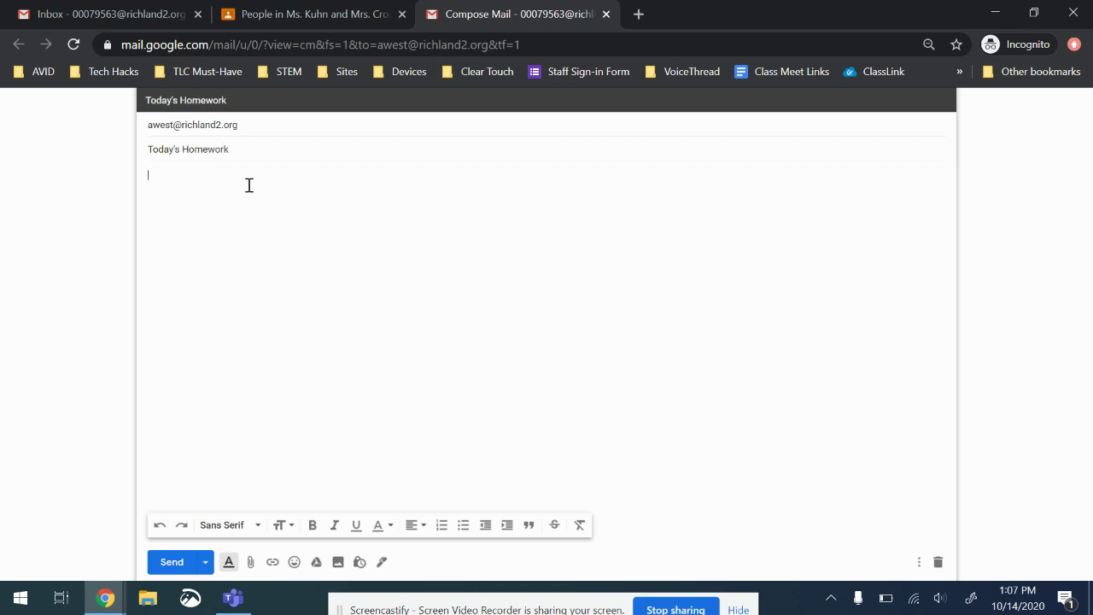
pyautogui.write('Dear Mrs')
pyautogui.write('. Wes')
pyautogui.write("I'm note")
pyautogui.write('ure about')
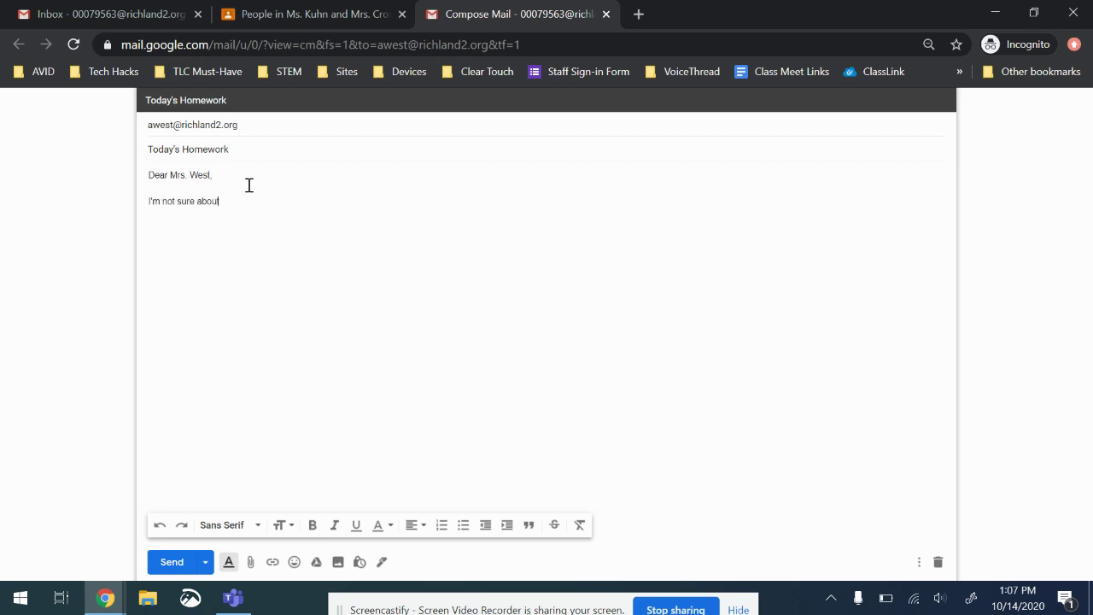
pyautogui.write(' my homework today  I')
pyautogui.write(' need help add')
pyautogui.write('ingThank')
pyautogui.write(' you,')
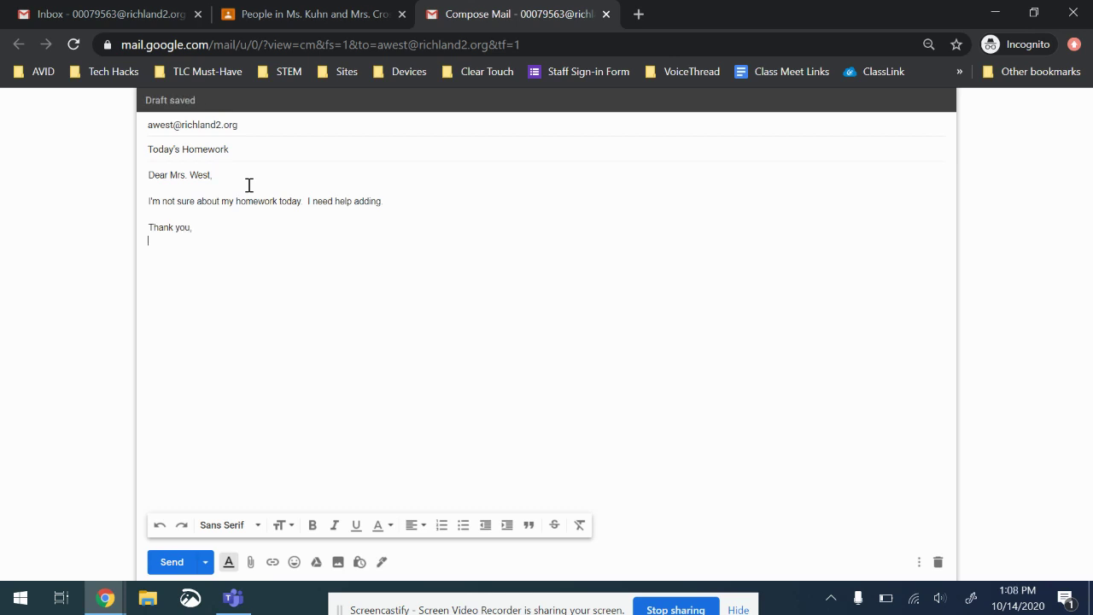
pyautogui.write('Arleigh')
pyautogui.click(170, 562)
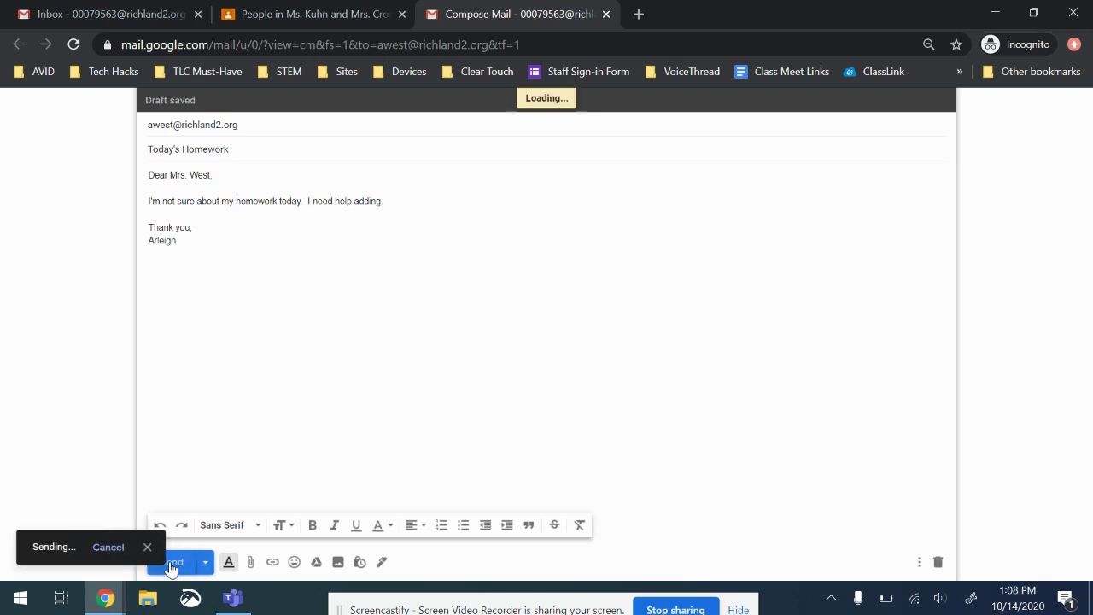